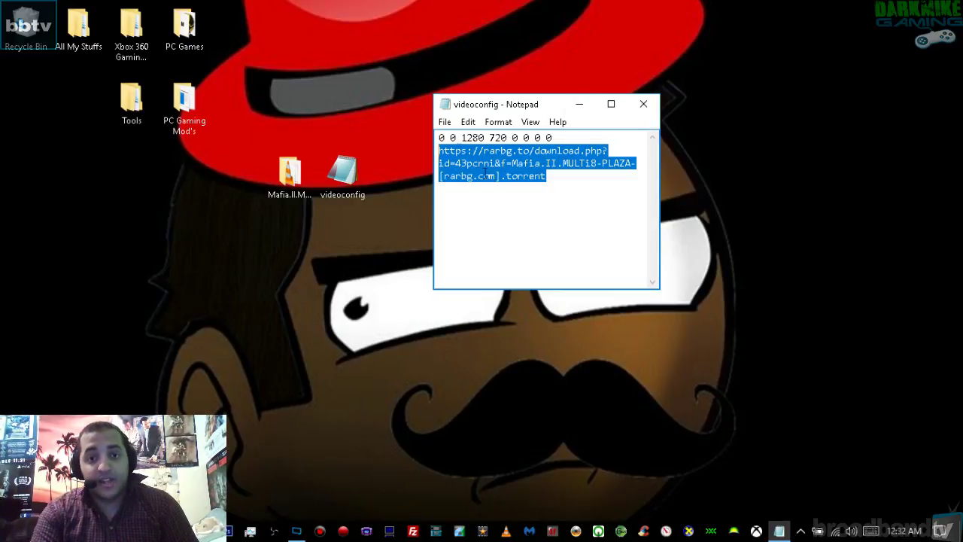
- Close the videoconfig notes and empty the Recycle Bin, permanently deleting the old 2K Games folder
click(650, 106)
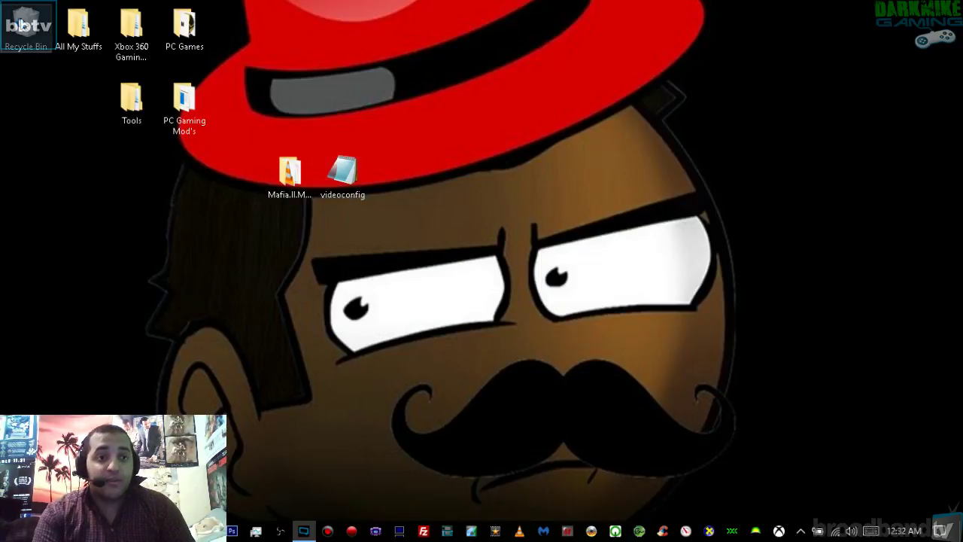
right_click(22, 17)
click(127, 47)
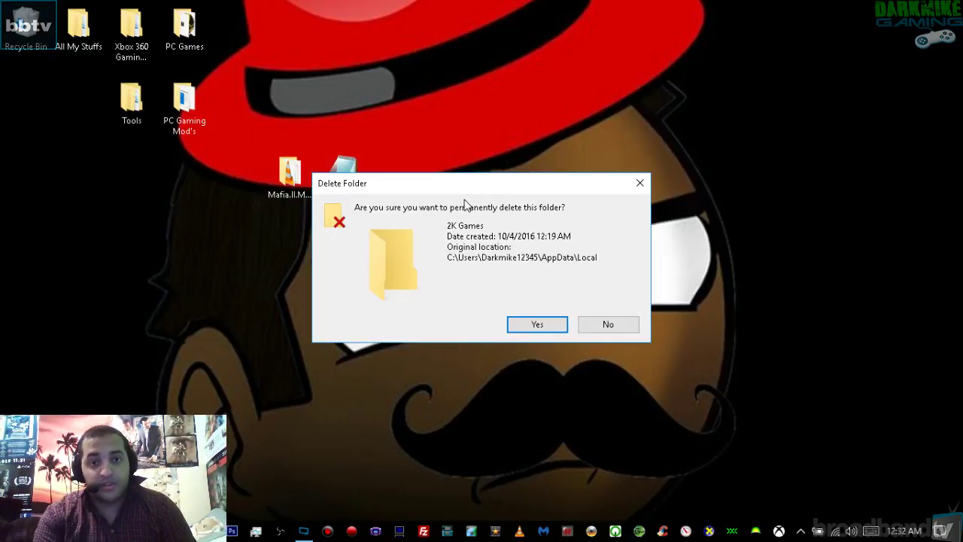
click(535, 324)
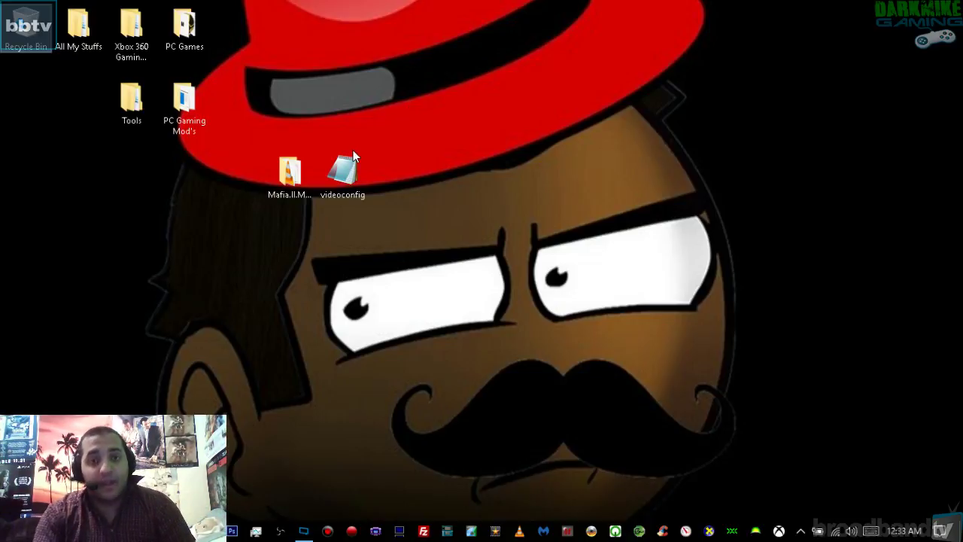
- Open the Mafia.II.MULTi8-PLAZA folder and run its 3,053 KB setup application
double_click(293, 179)
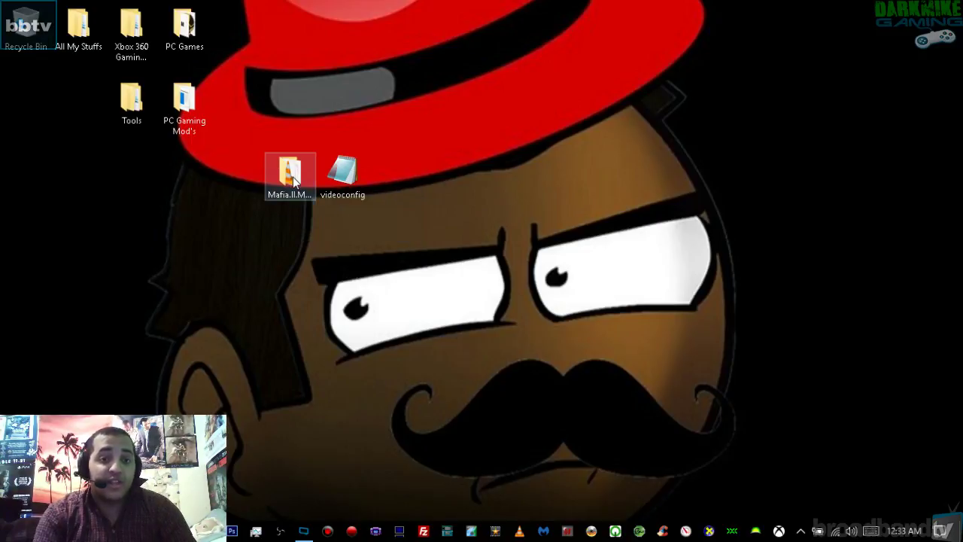
drag(180, 238, 188, 141)
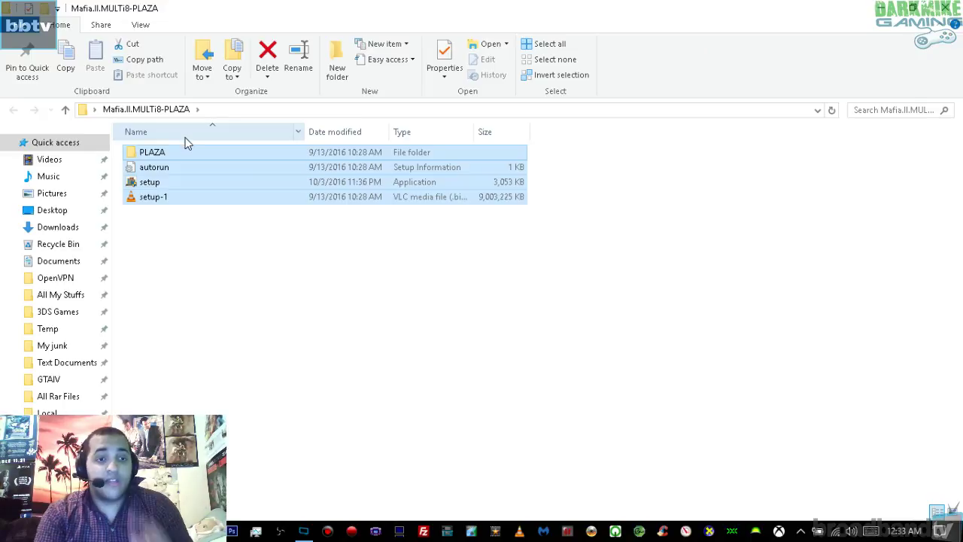
click(163, 187)
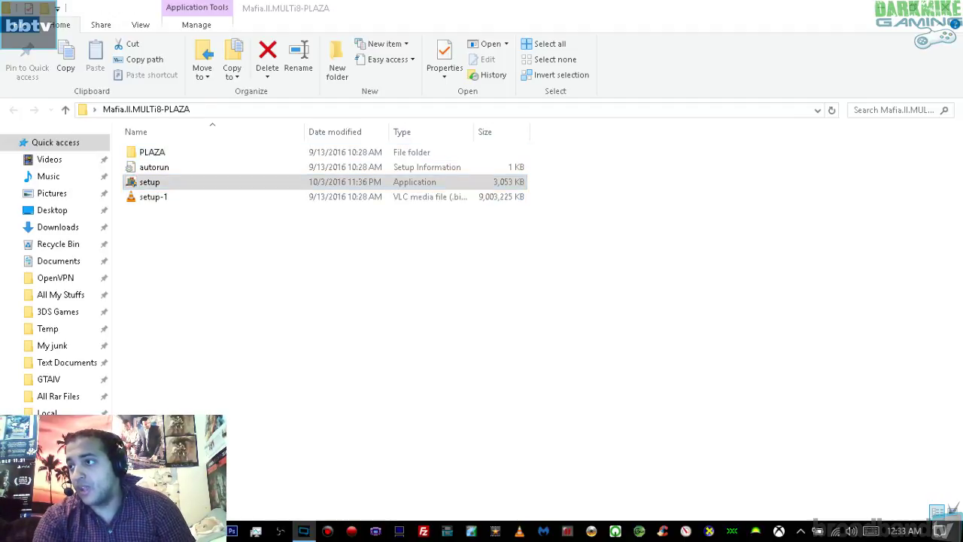
click(140, 183)
double_click(149, 186)
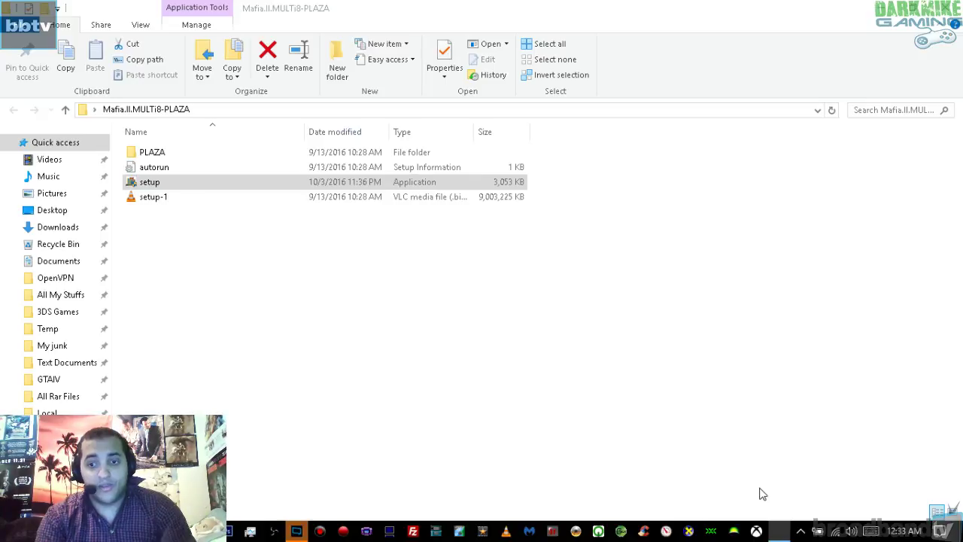
- Install to C:\Games\Mafia II with PLAZA contents copied and desktop shortcut kept
mouse_move(781, 531)
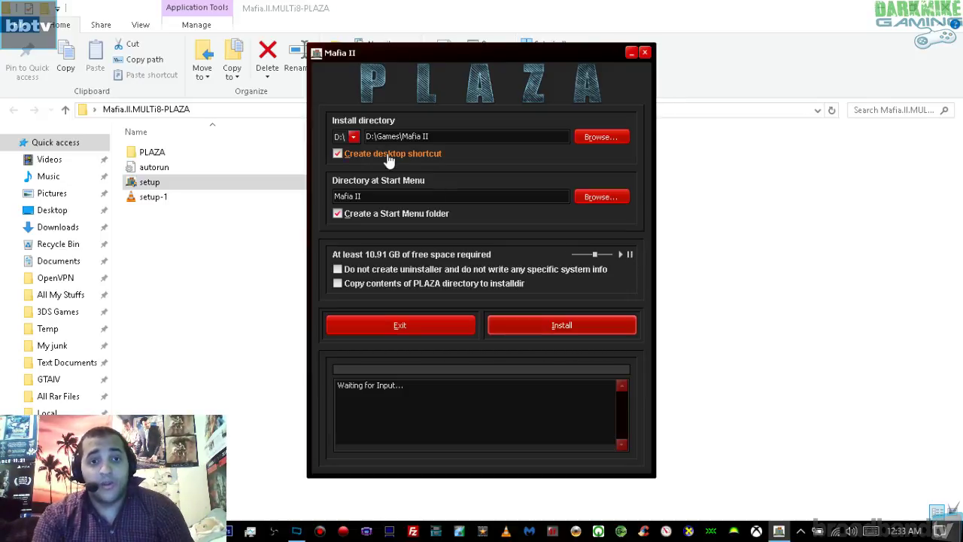
click(352, 137)
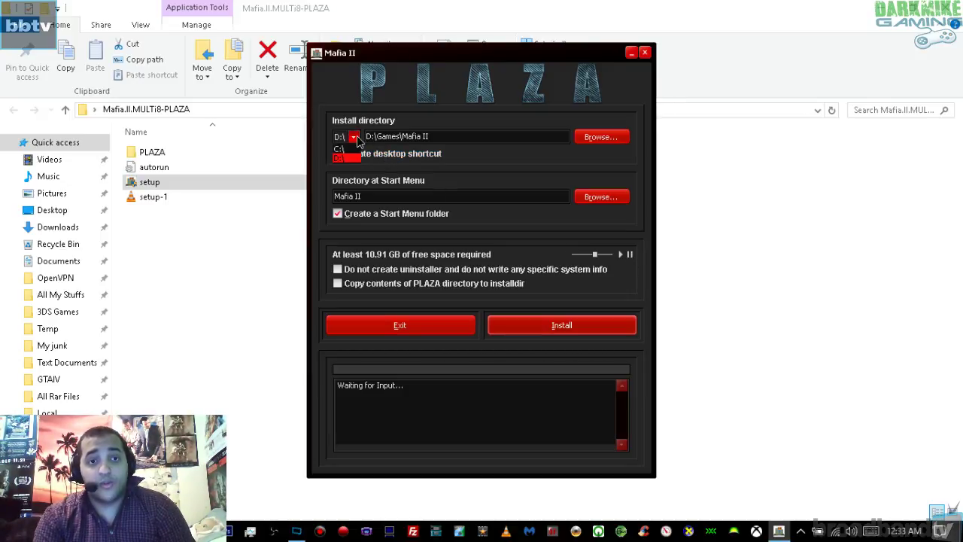
click(347, 151)
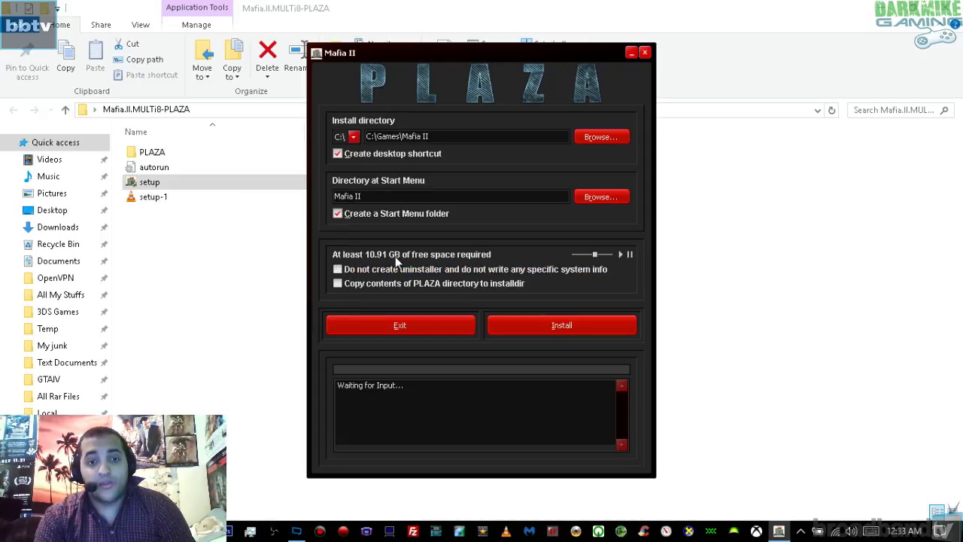
click(338, 284)
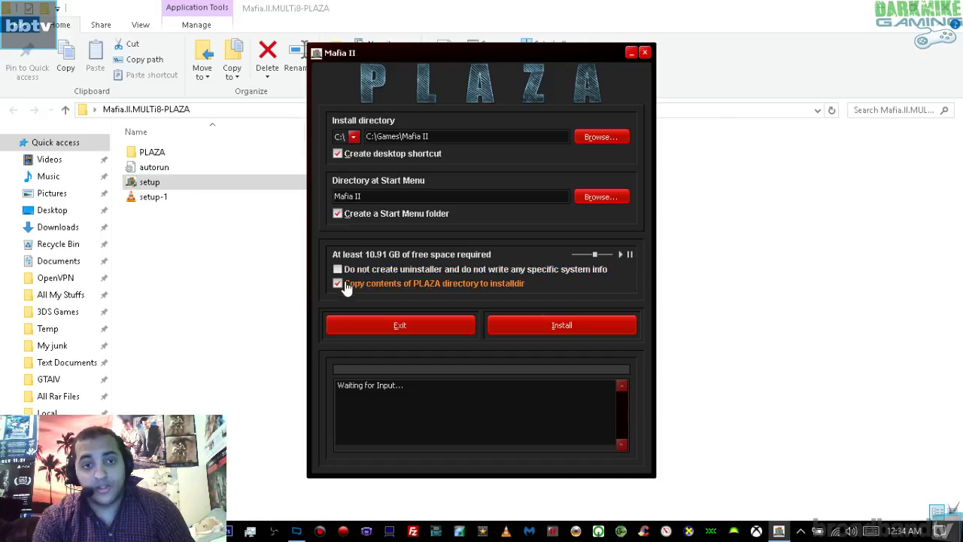
click(337, 152)
click(337, 153)
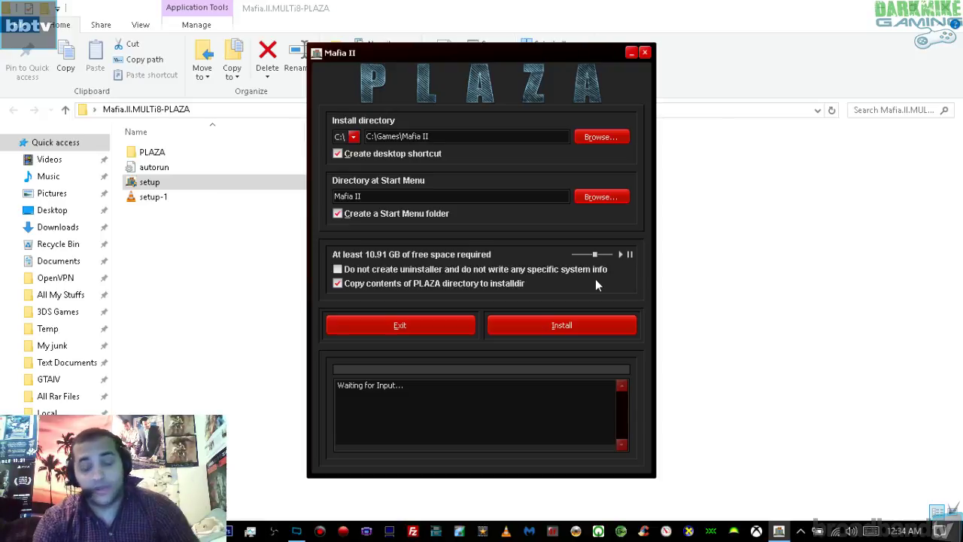
click(555, 327)
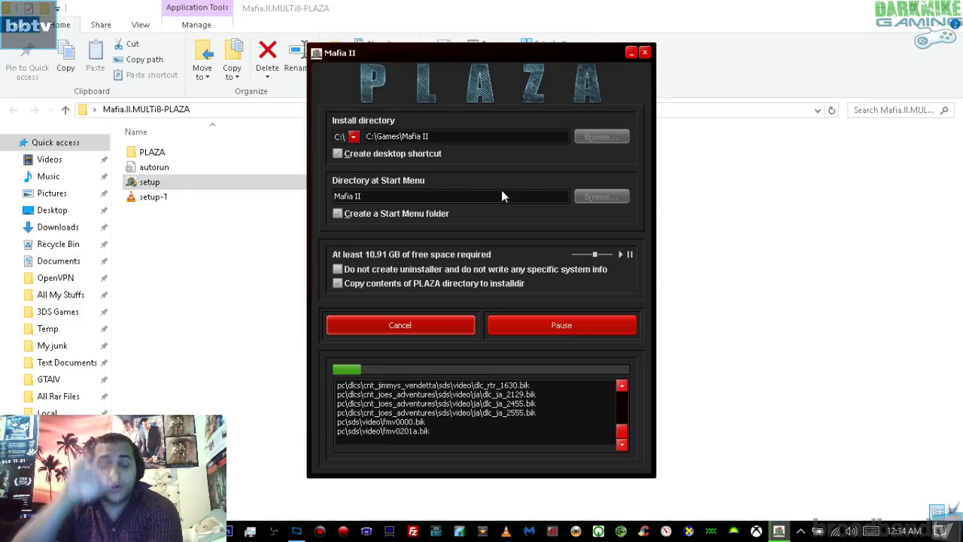
- Minimize Explorer, wait for Mafia II to report Successfully Installed, then finish the installer
click(889, 8)
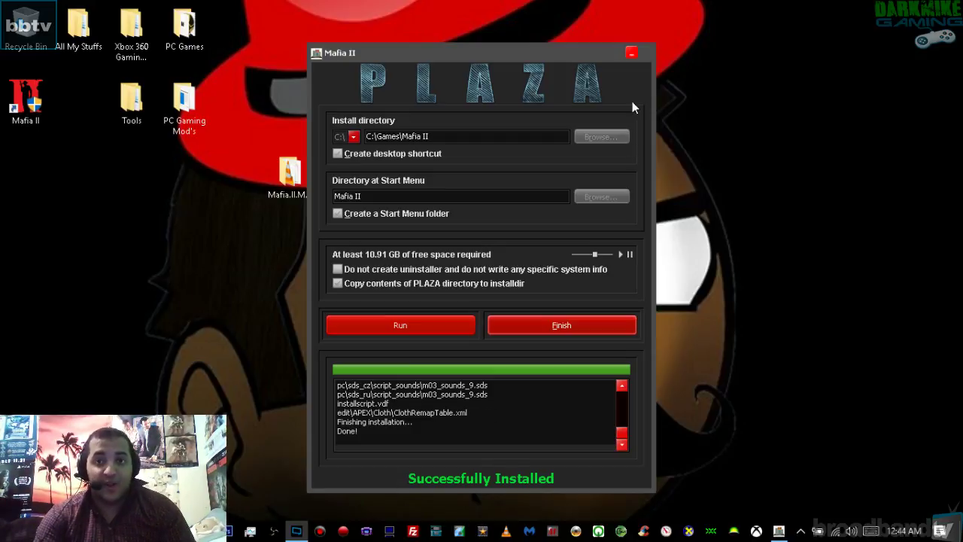
click(577, 325)
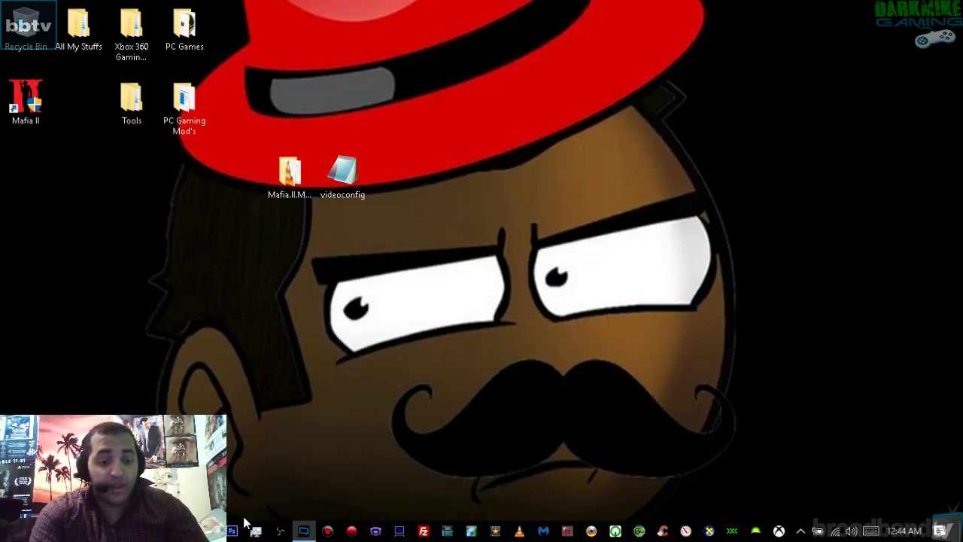
key(super+r)
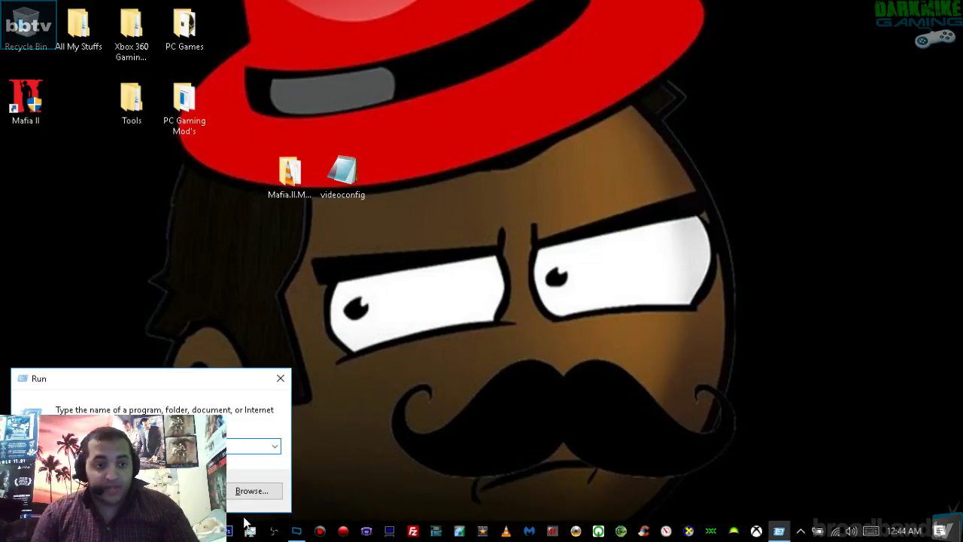
text(%)
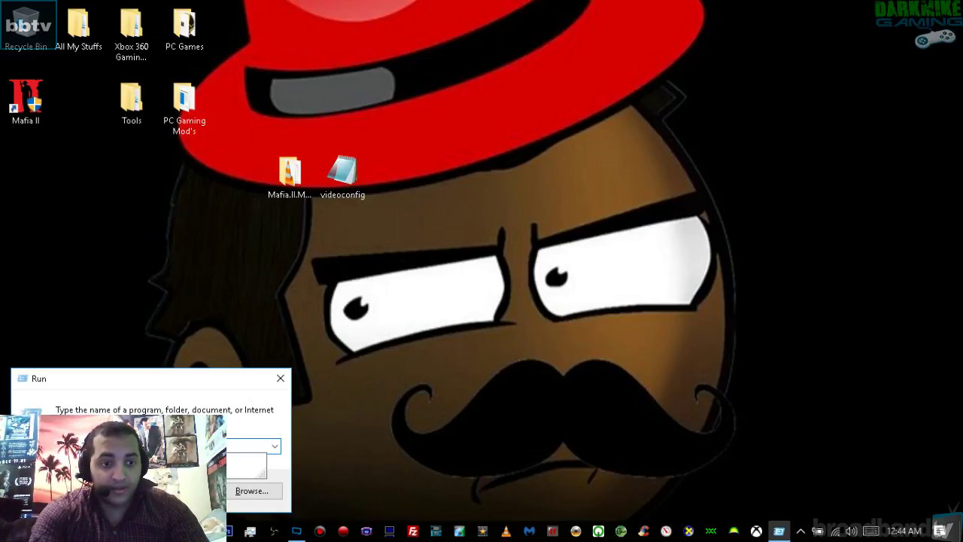
key(Escape)
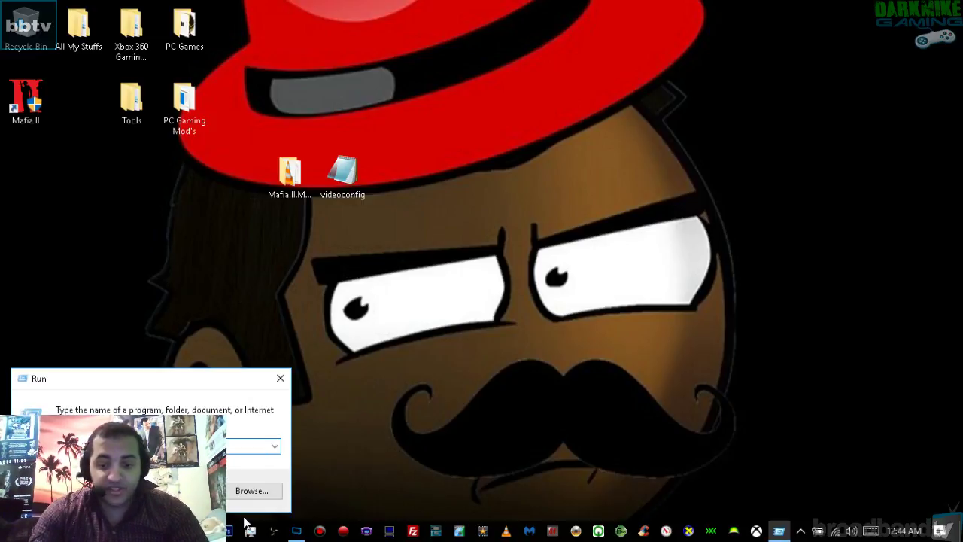
key(Return)
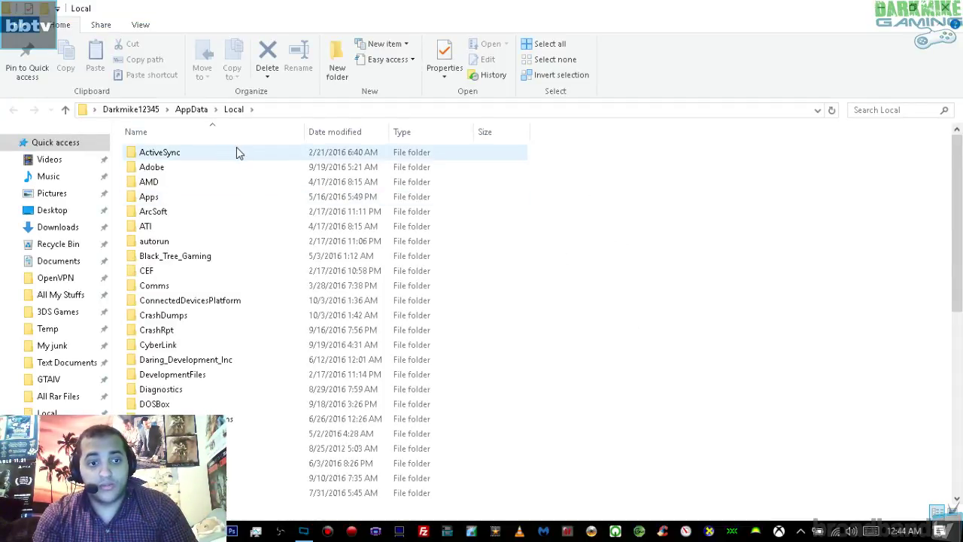
drag(954, 188, 916, 128)
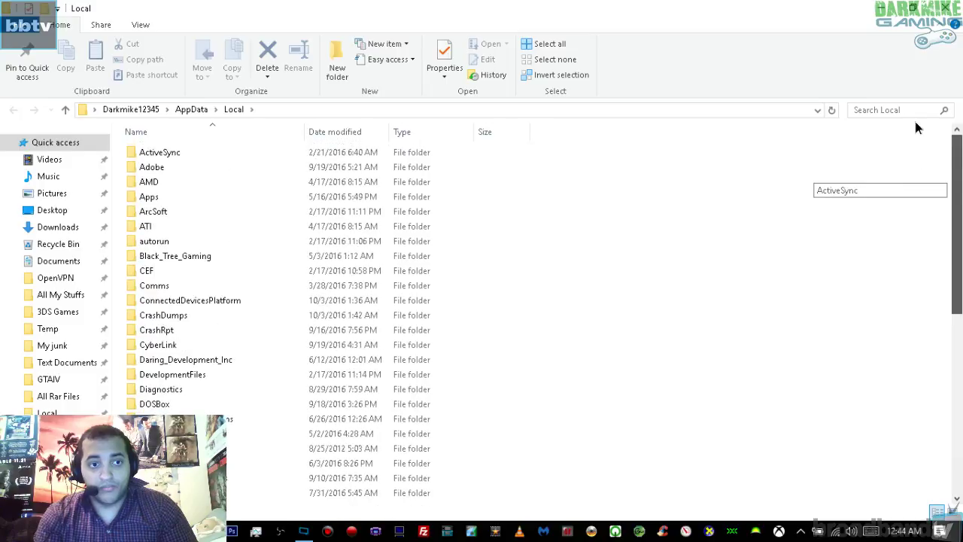
click(833, 111)
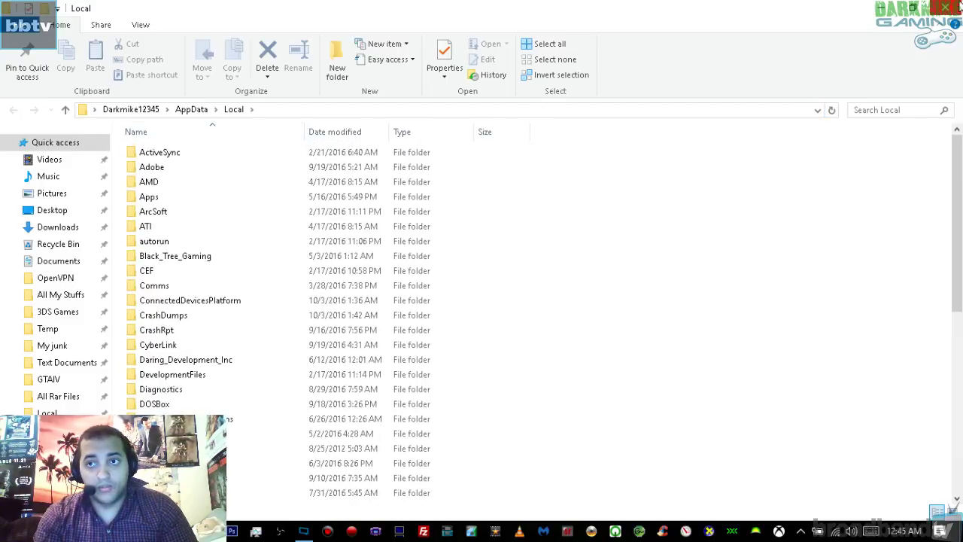
click(303, 531)
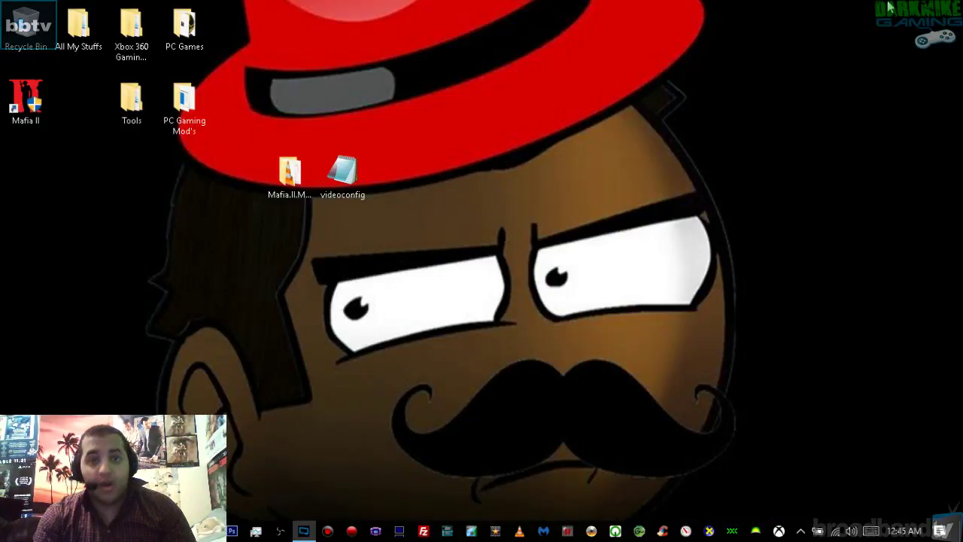
double_click(21, 120)
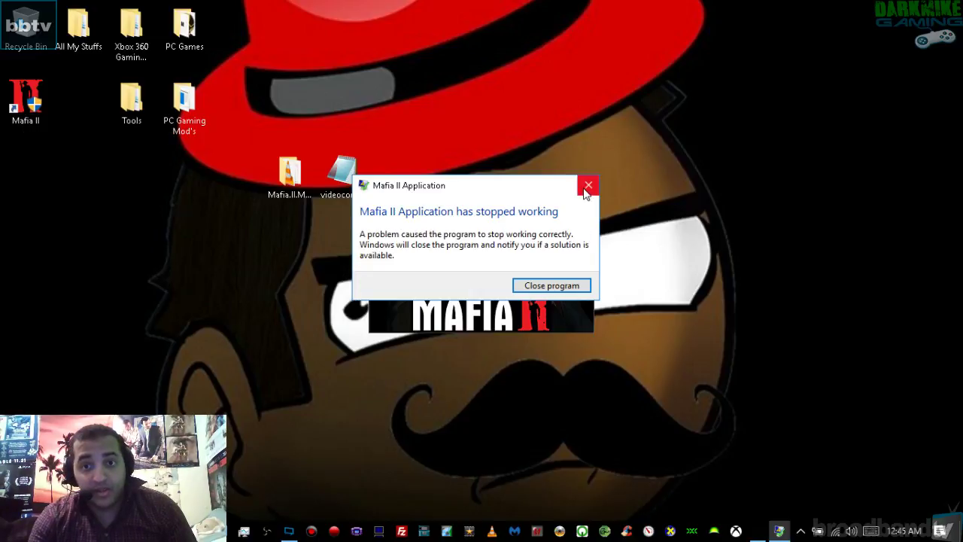
click(547, 287)
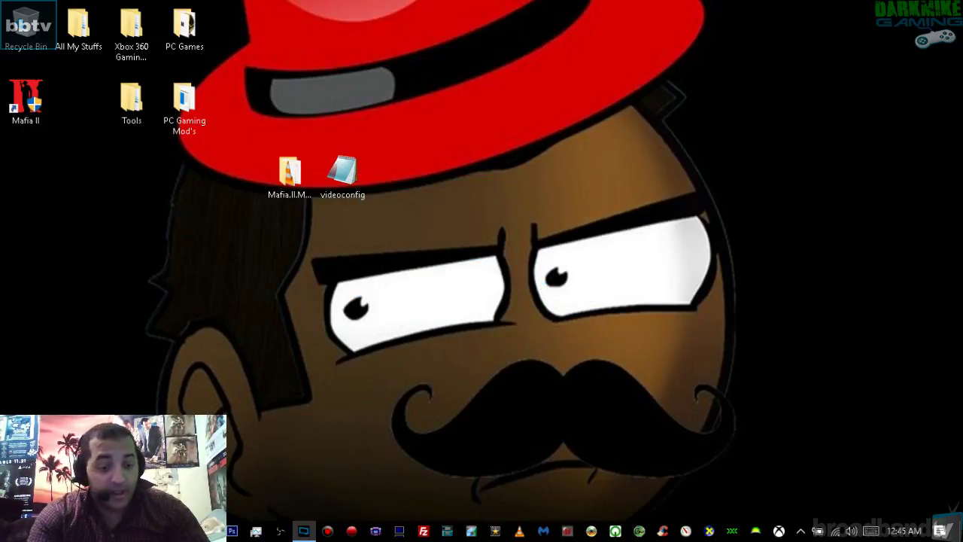
- Reopen the AppData\Local folder by entering its path in the Run prompt
key(super+r)
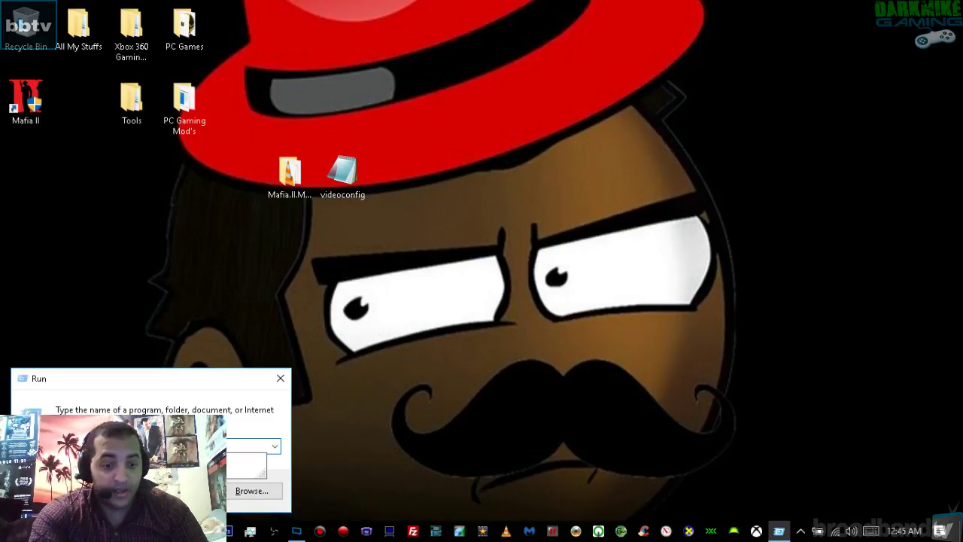
key(Return)
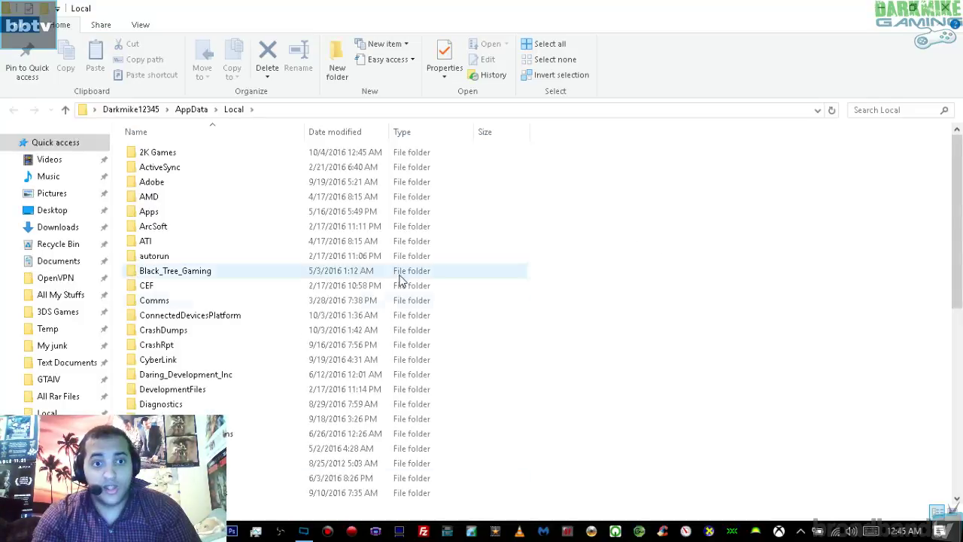
- Navigate into 2K Games\Mafia II\Saves and restore down the Explorer window
double_click(158, 153)
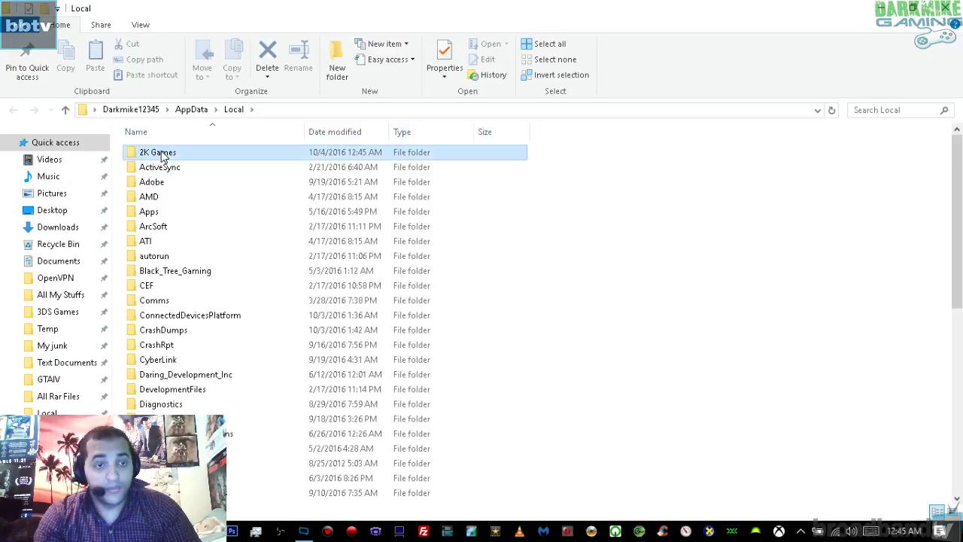
click(162, 154)
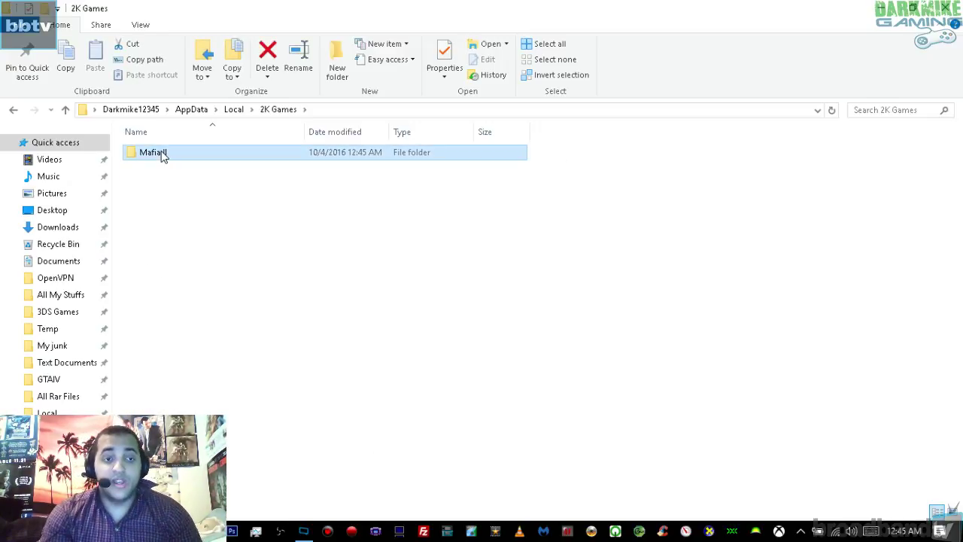
double_click(163, 154)
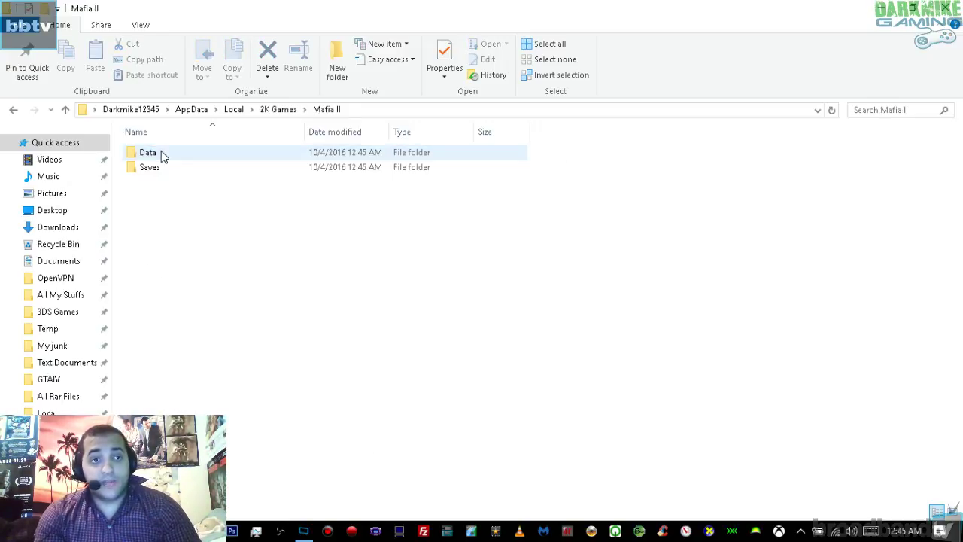
click(161, 168)
double_click(161, 167)
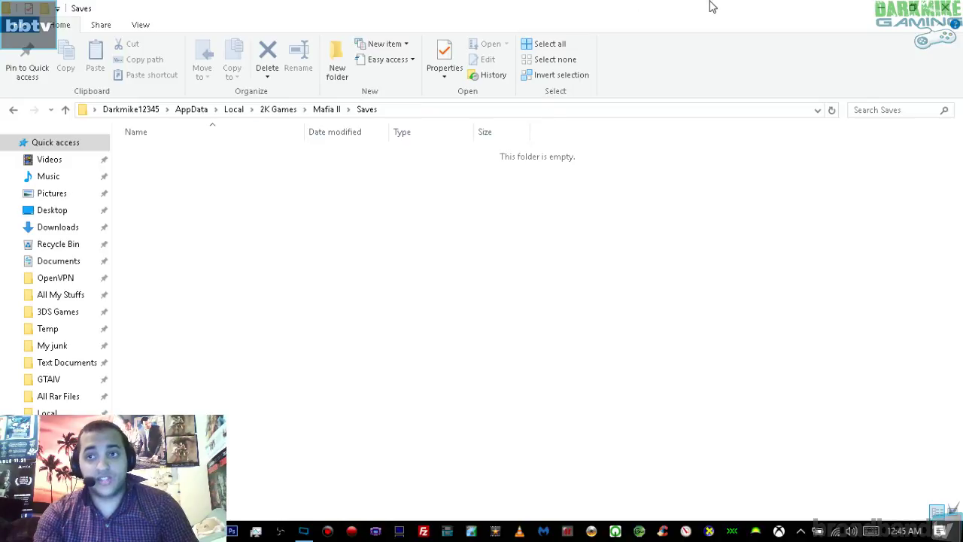
click(910, 8)
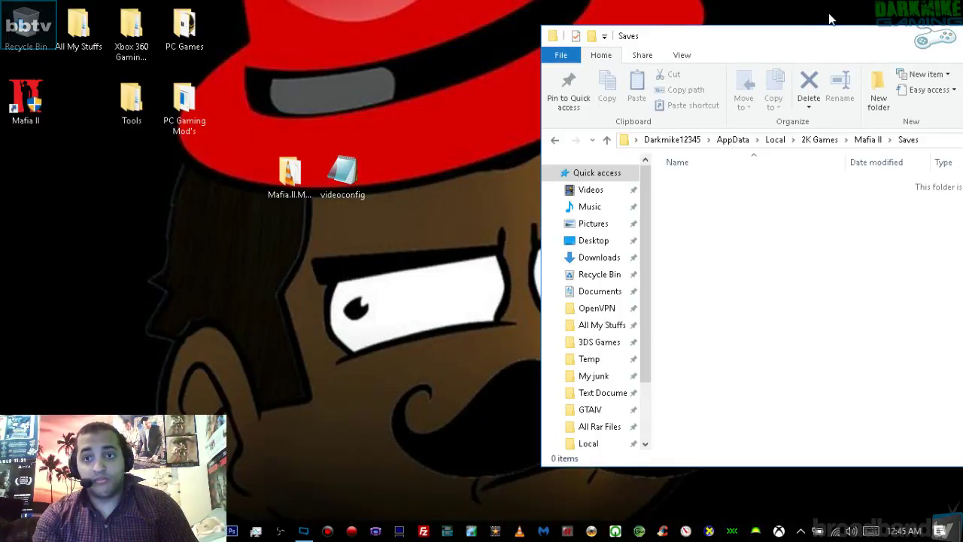
- Shift the Saves window left, check the desktop videoconfig icon, and open Mafia.II.MULTi8-PLAZA
drag(711, 36, 636, 30)
right_click(339, 174)
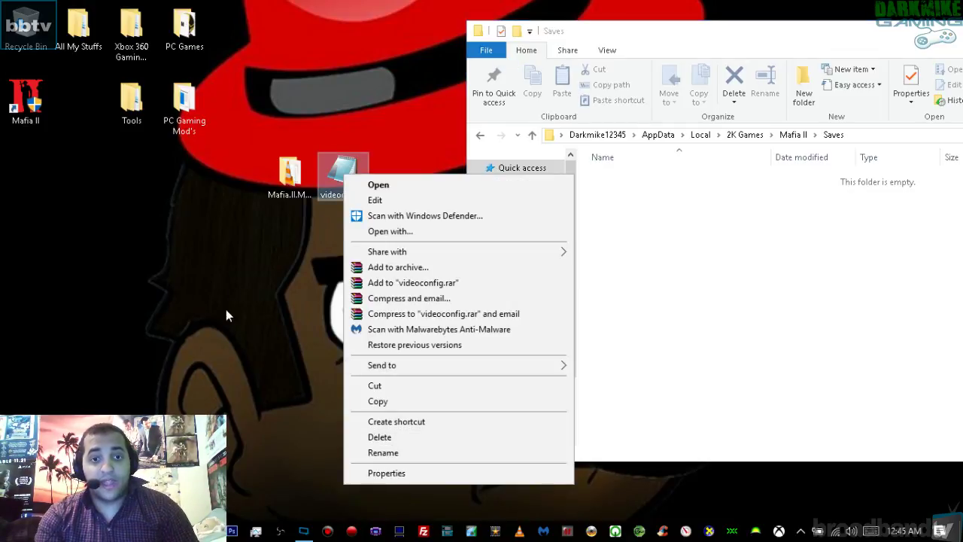
click(341, 162)
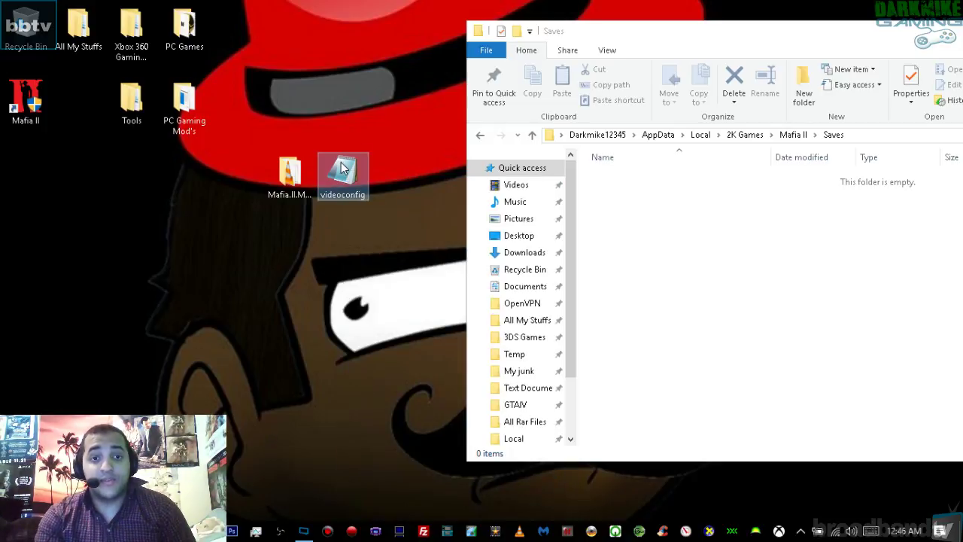
double_click(297, 171)
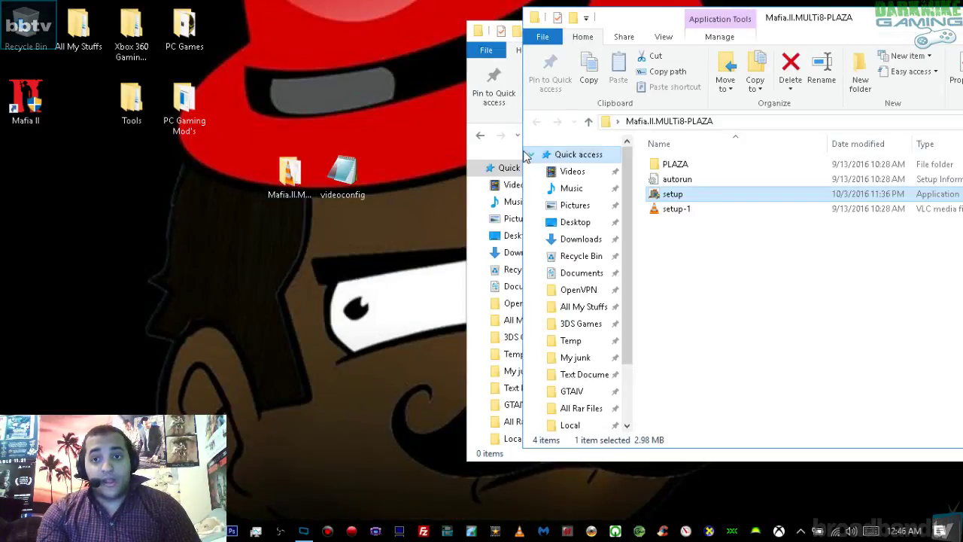
- Copy the languages file from the PLAZA subfolder and paste it into the Saves folder
click(681, 165)
double_click(680, 166)
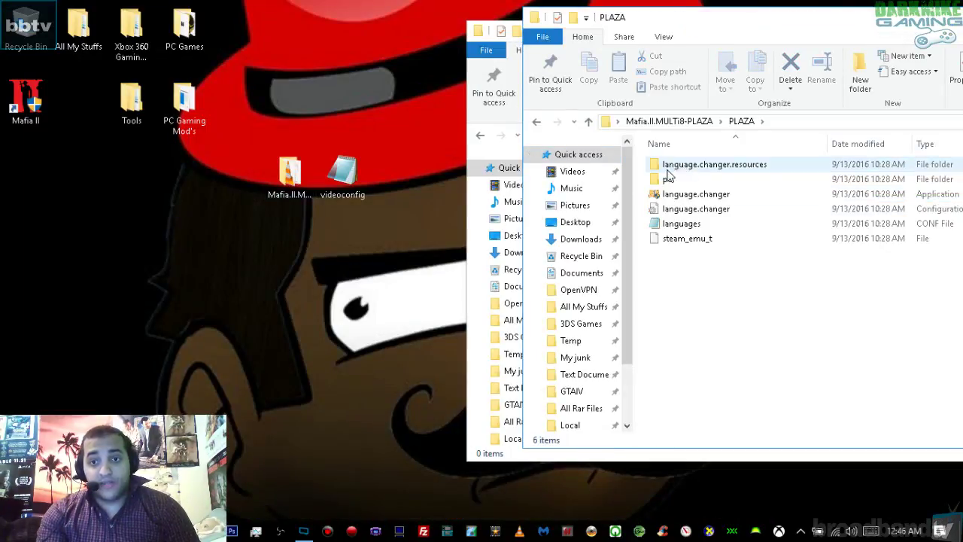
click(675, 228)
right_click(675, 228)
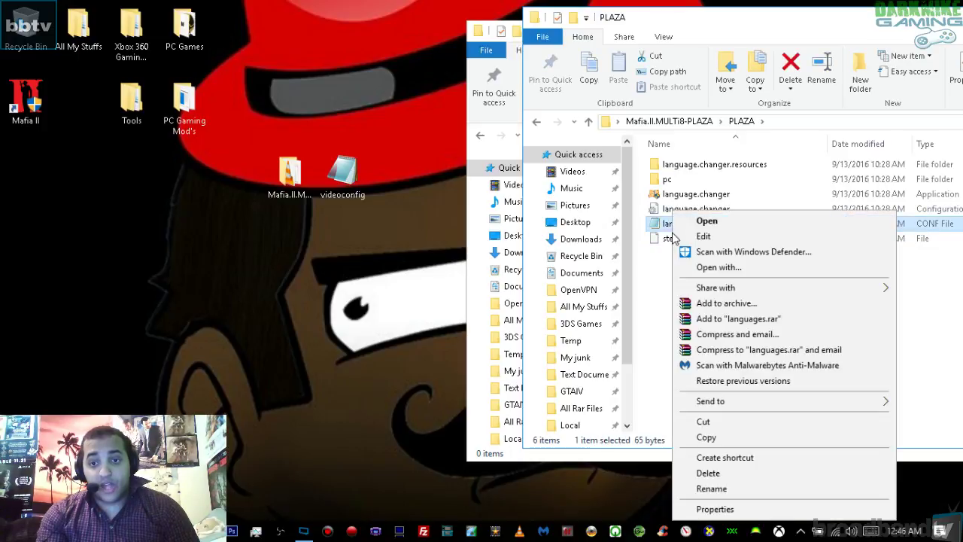
click(717, 437)
drag(788, 24, 561, 47)
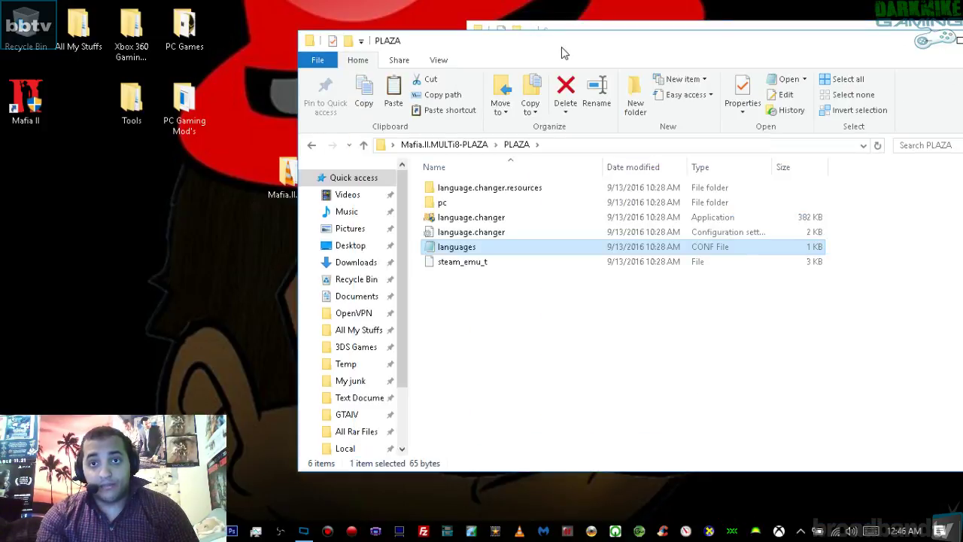
click(916, 40)
key(ctrl+v)
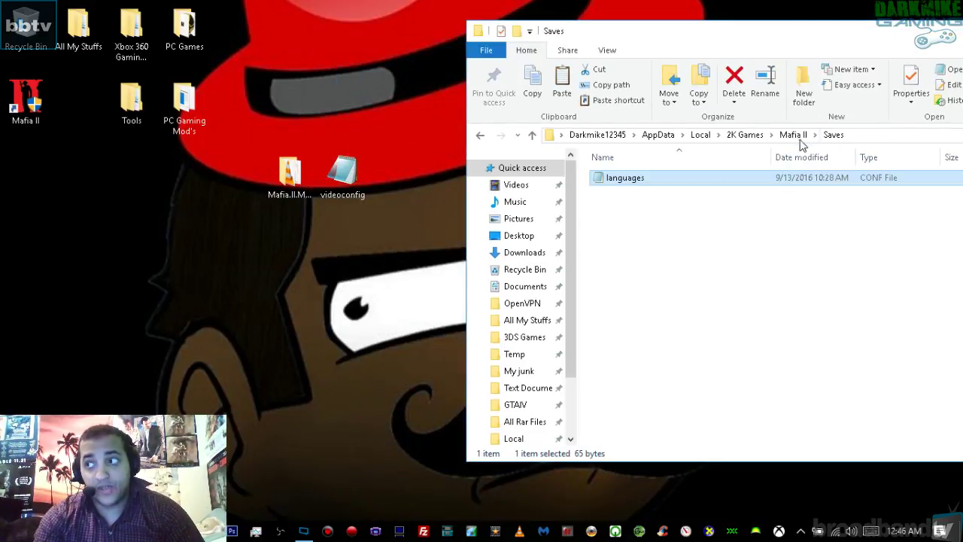
- Rename the pasted languages file to videoconfig and open it in Notepad
right_click(626, 182)
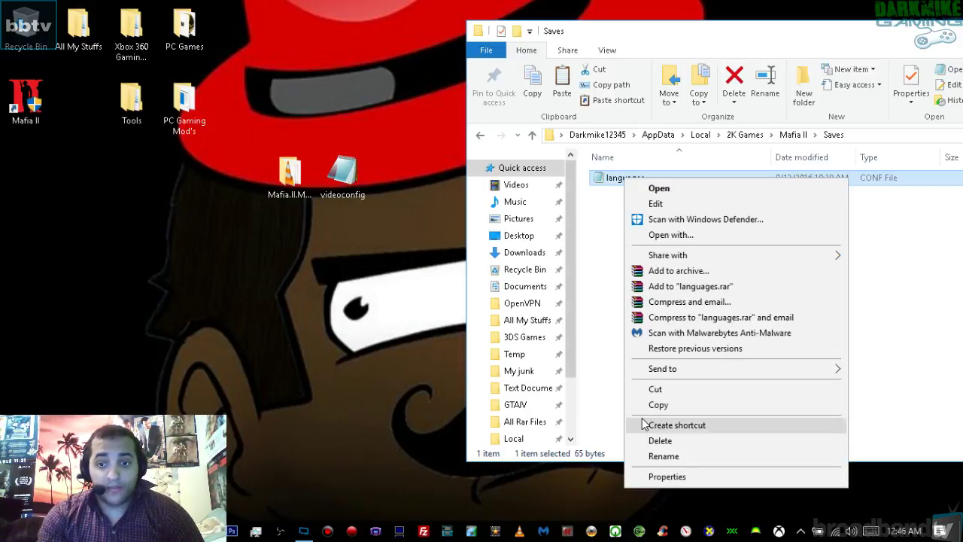
click(662, 456)
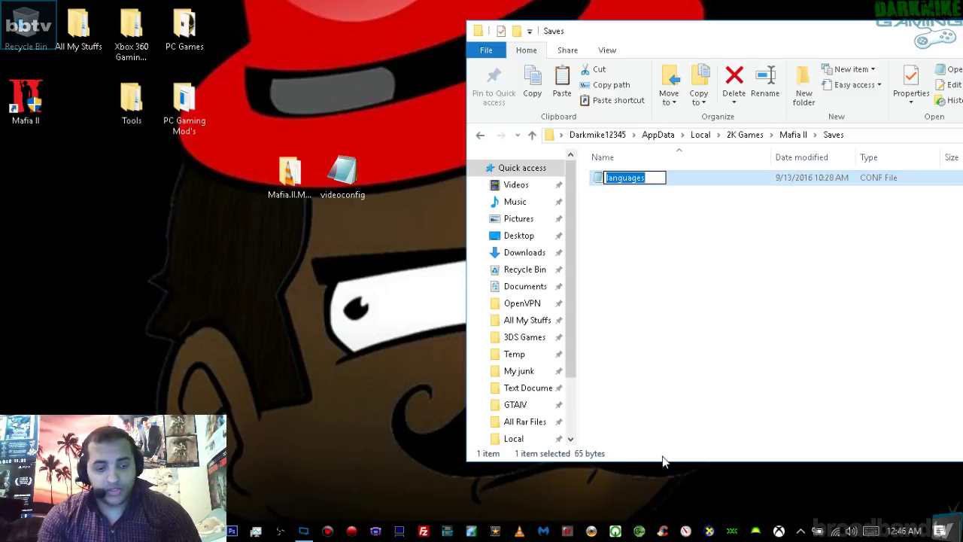
text(vidoe)
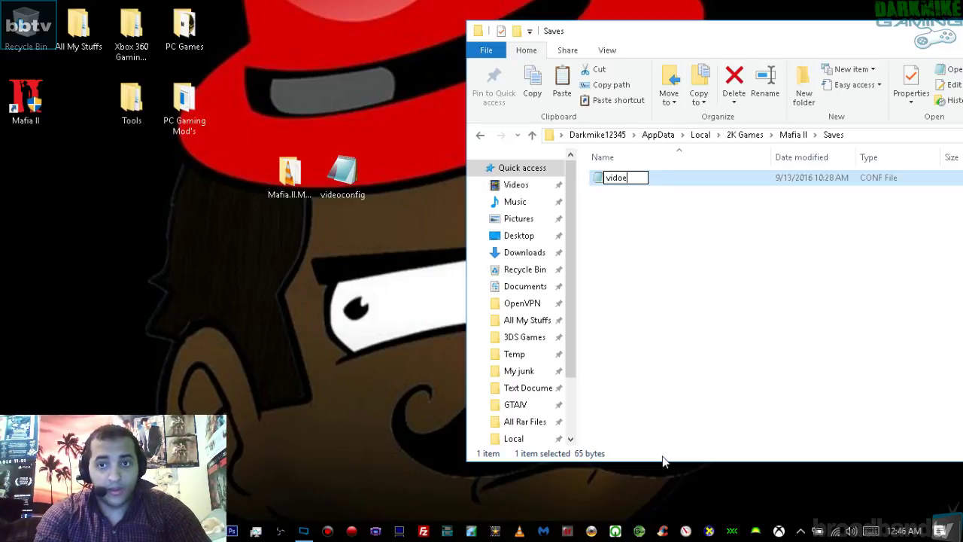
key(BackSpace)
key(BackSpace)
text(eoconfig)
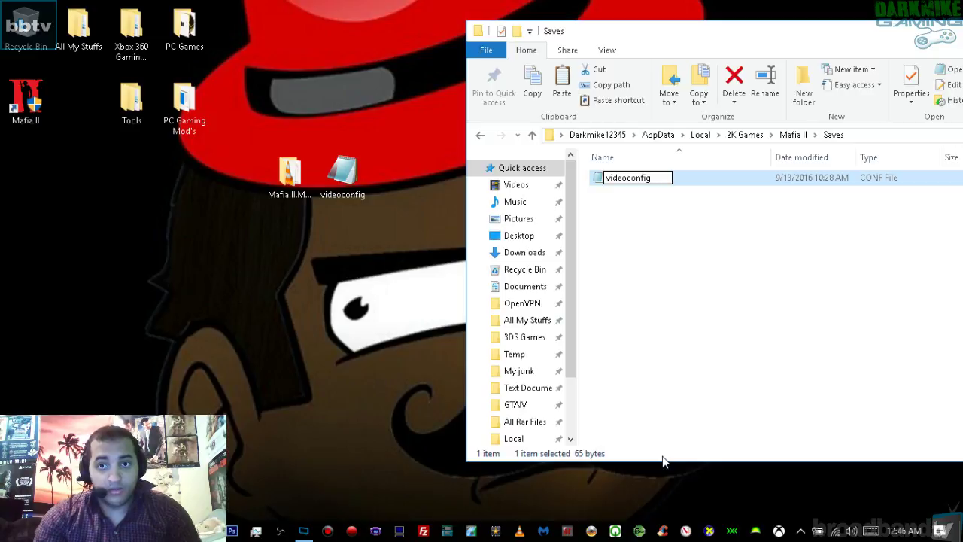
click(693, 292)
double_click(617, 179)
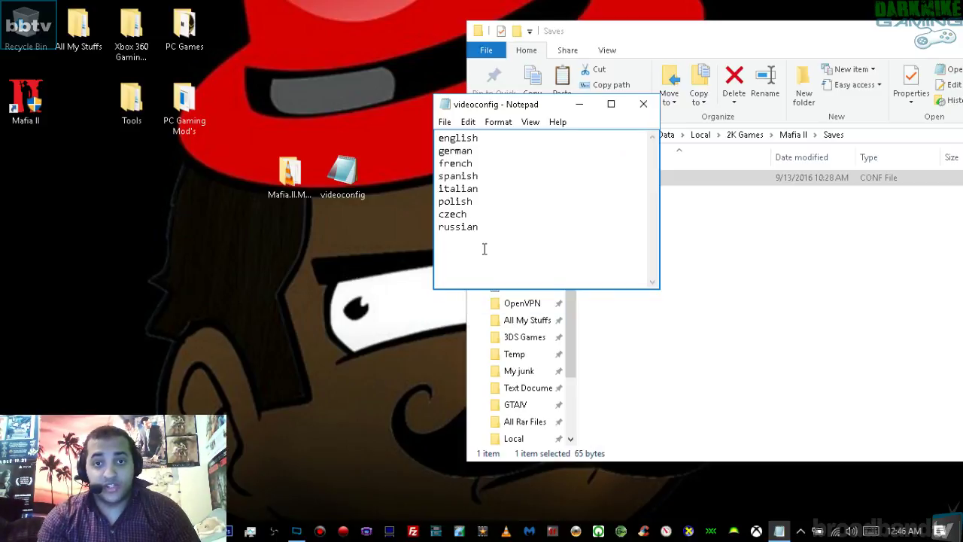
key(ctrl+a)
key(Delete)
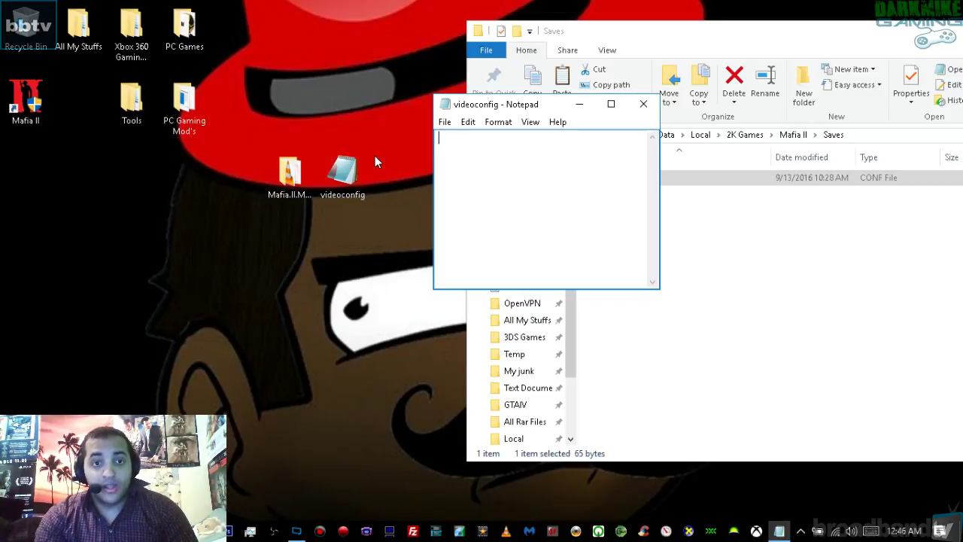
drag(360, 166, 425, 137)
key(ctrl+c)
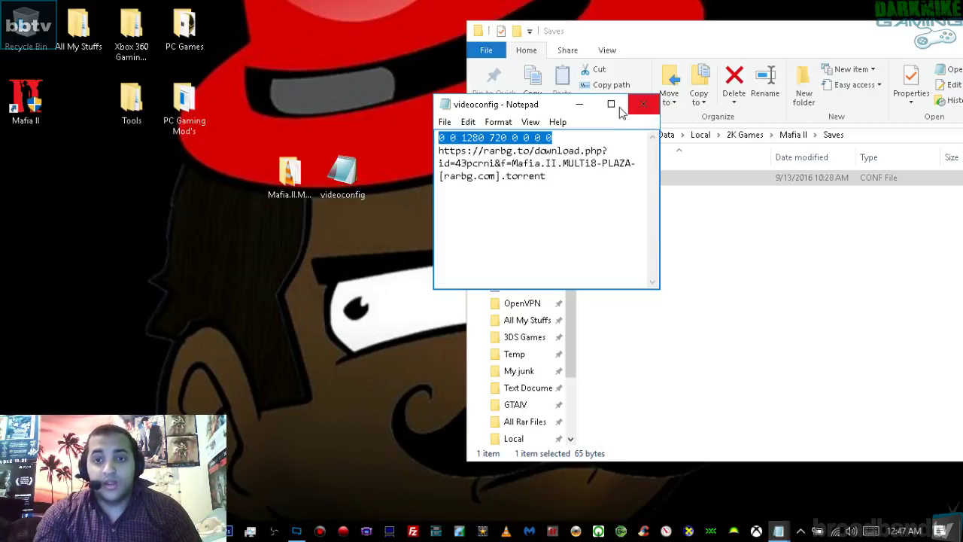
- Paste the resolution line into the Saves videoconfig, save it, and close both Notepad windows
click(661, 112)
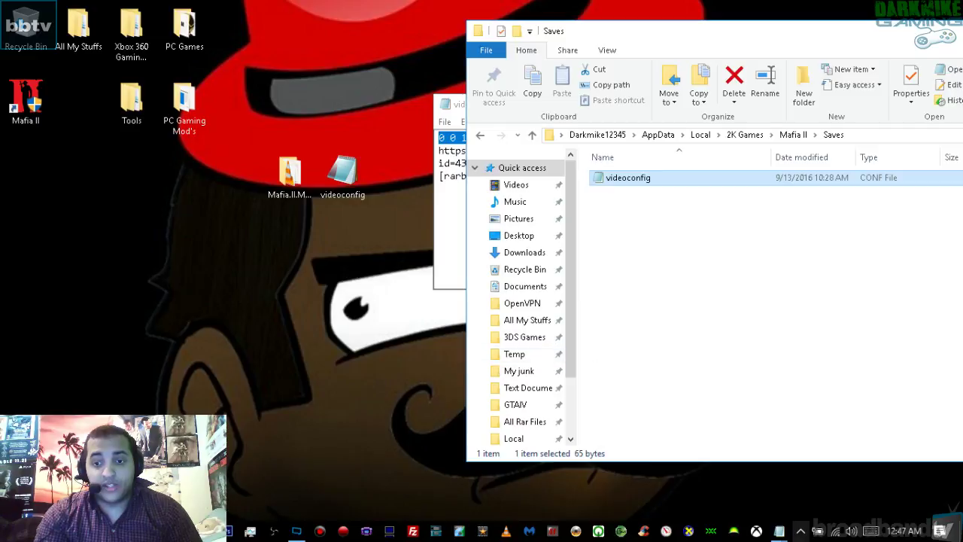
click(779, 531)
click(727, 493)
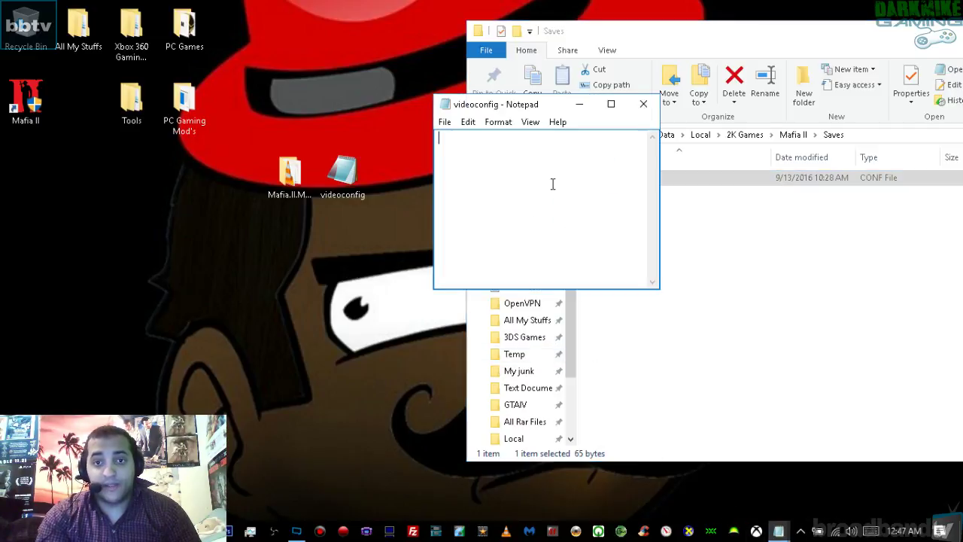
key(ctrl+v)
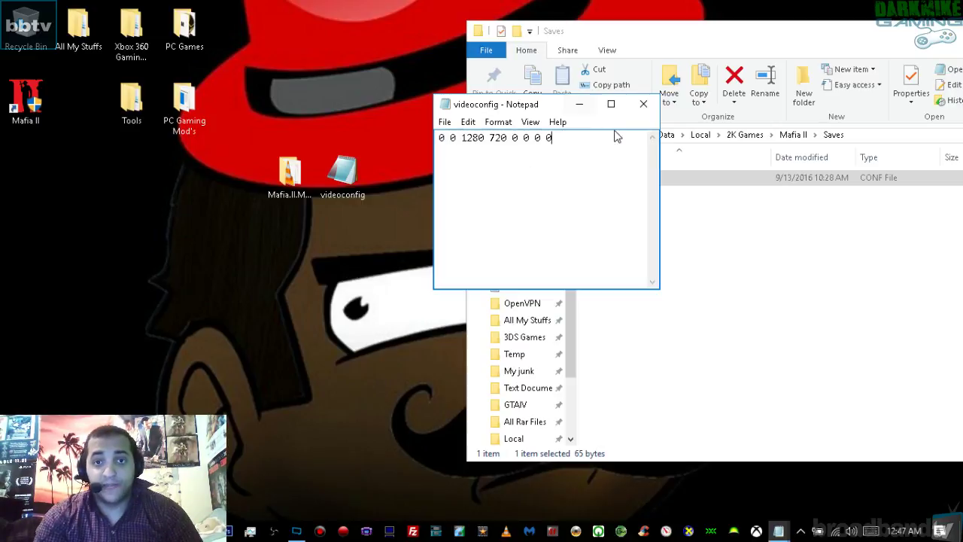
click(643, 104)
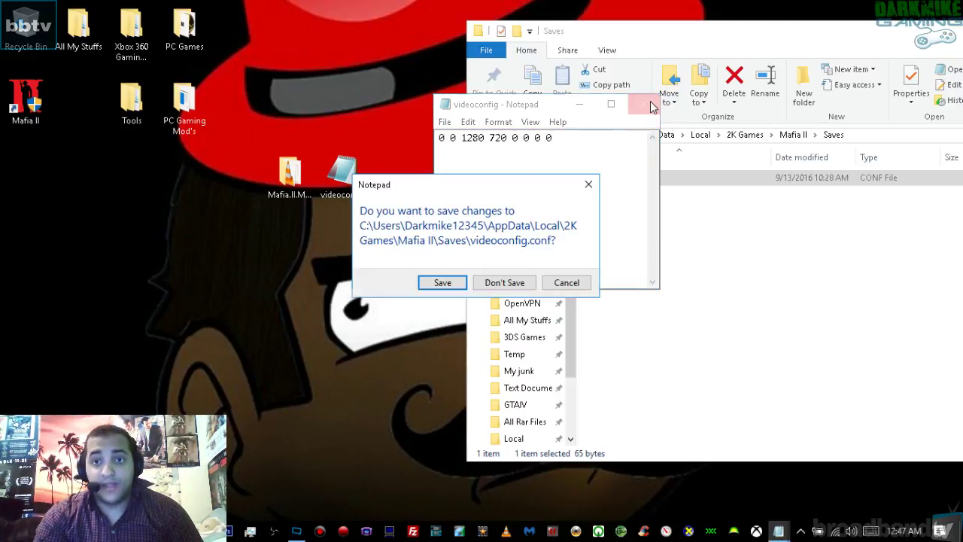
click(453, 290)
click(455, 106)
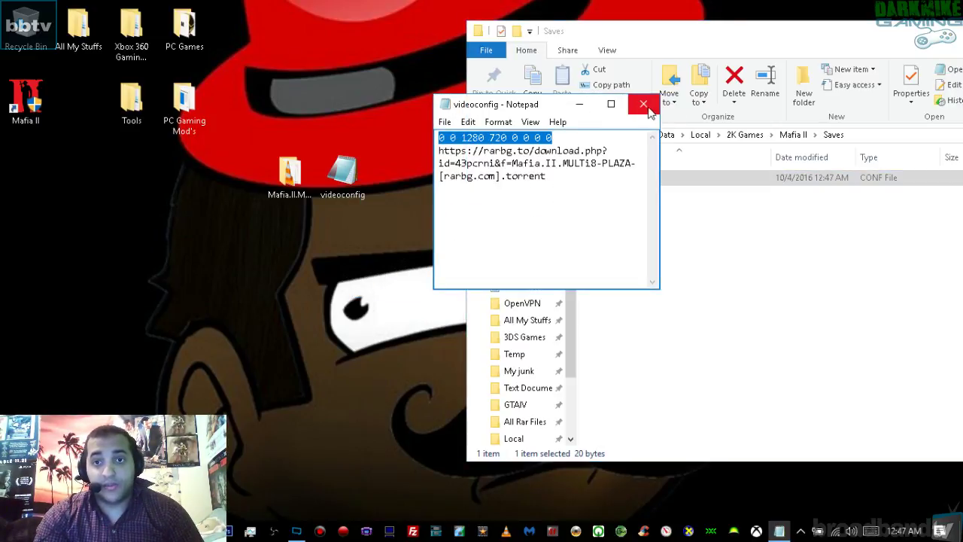
click(645, 106)
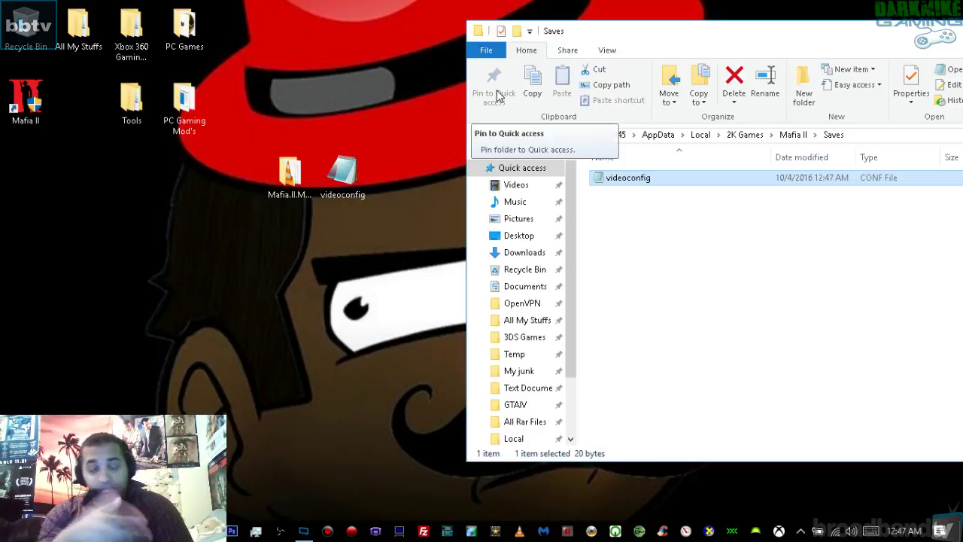